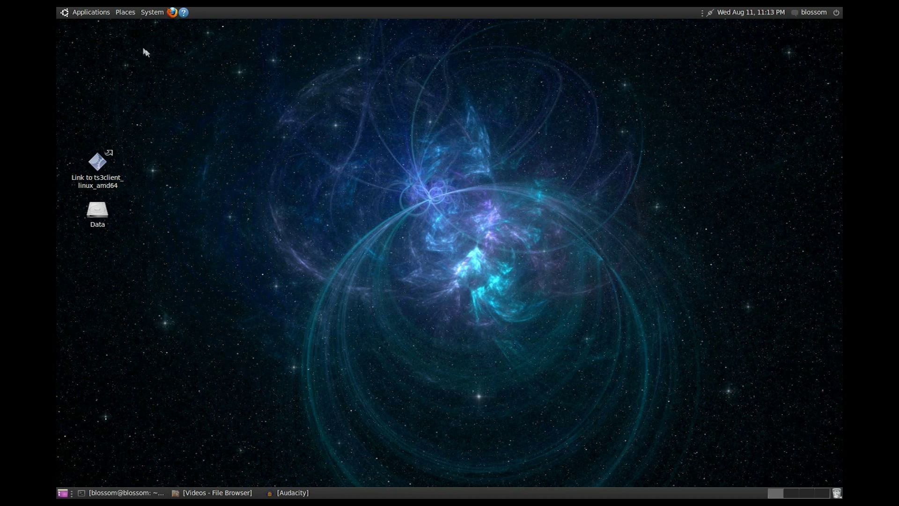
- Launch Ubuntu Software Center and search for 'screencast'
{"action": "left_click", "coordinate": [86, 14]}
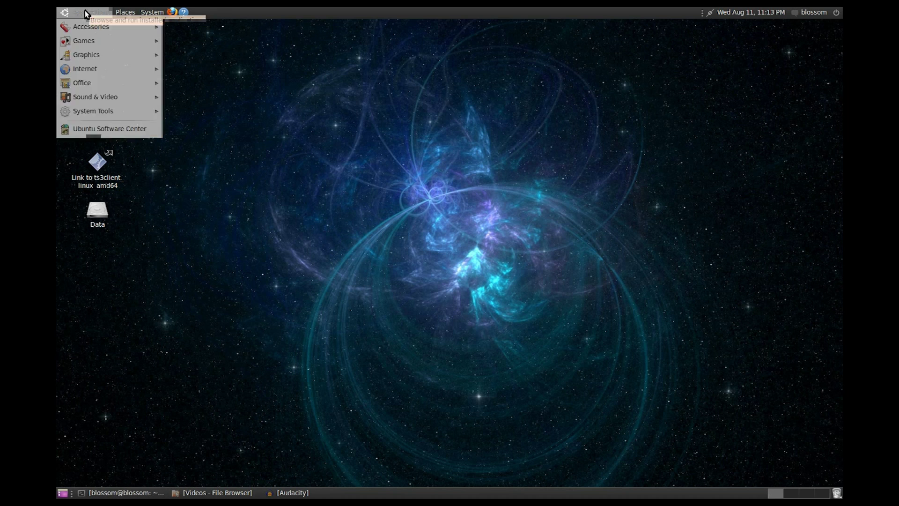
{"action": "left_click", "coordinate": [128, 127]}
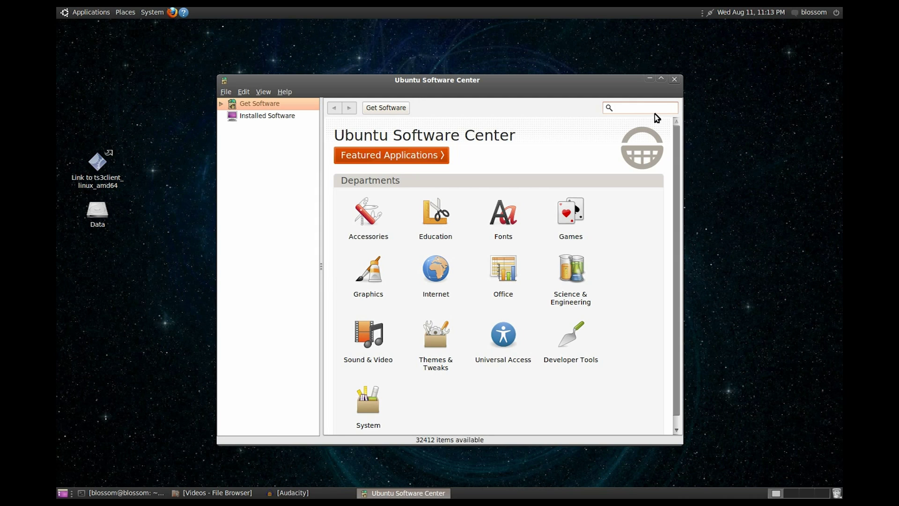
{"action": "type", "text": "s"}
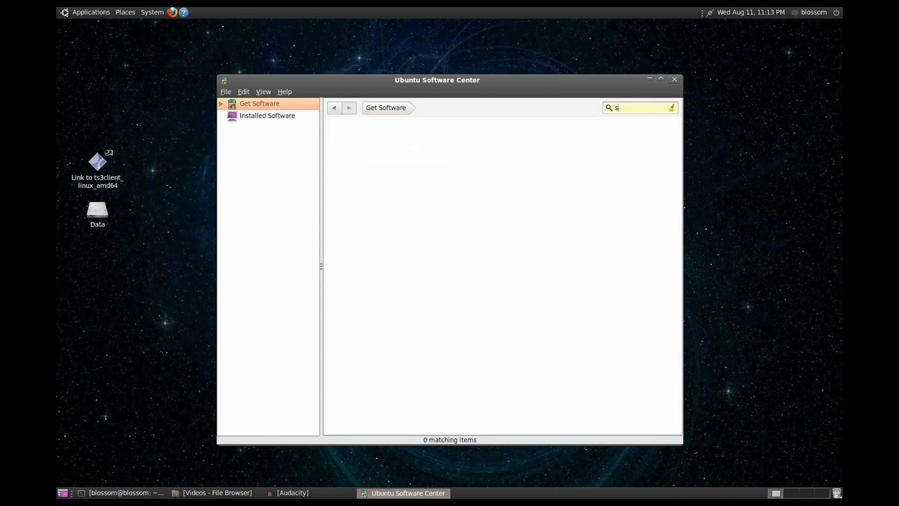
{"action": "type", "text": "creencast"}
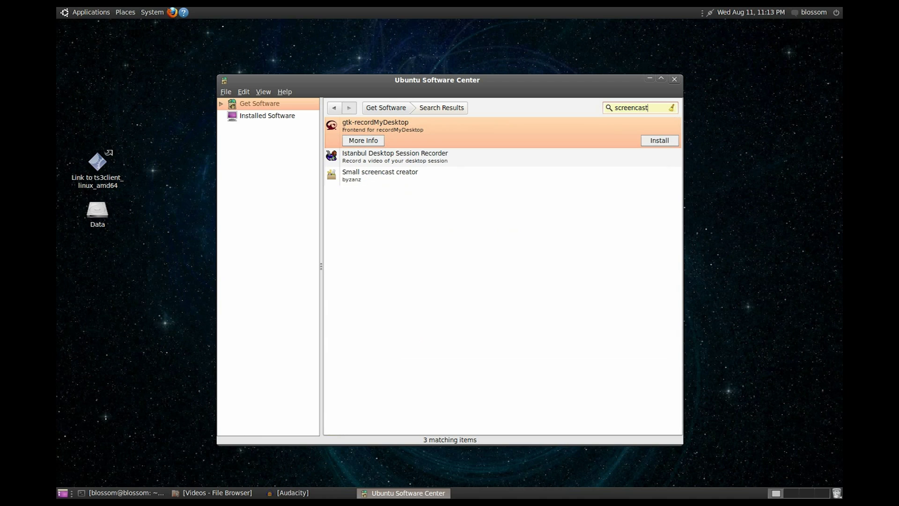
- Install gtk-recordMyDesktop and authorize the package installation
{"action": "left_click", "coordinate": [654, 142]}
{"action": "left_click", "coordinate": [94, 13]}
{"action": "mouse_move", "coordinate": [104, 92]}
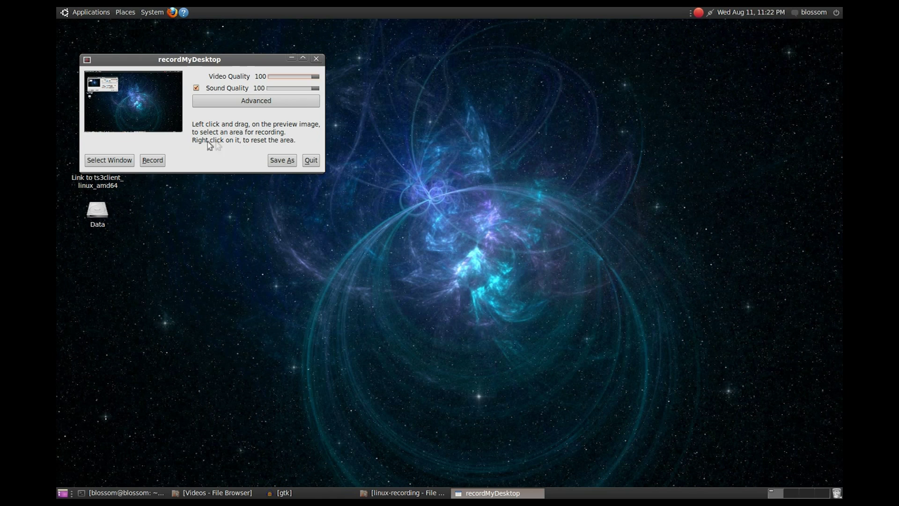
- Review the Advanced Performance, Sound and Misc settings, then start recording the desktop
{"action": "left_click", "coordinate": [289, 103]}
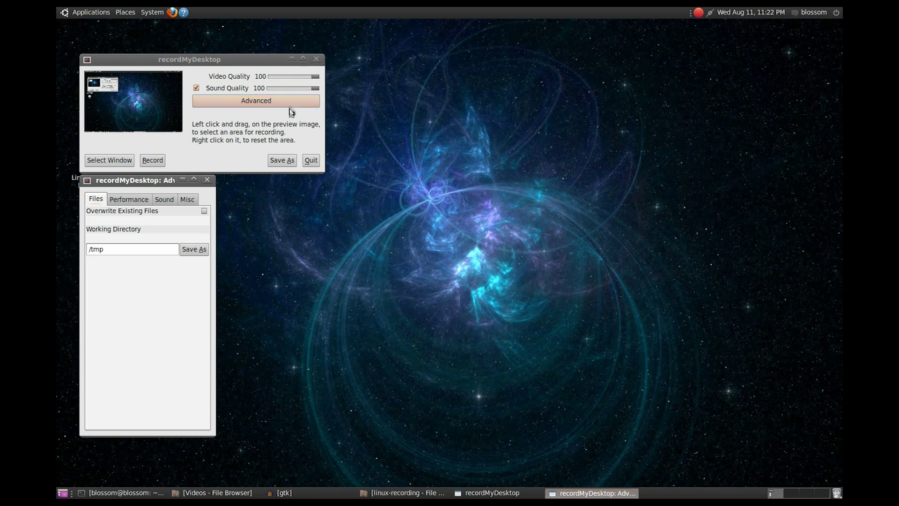
{"action": "left_click", "coordinate": [121, 198]}
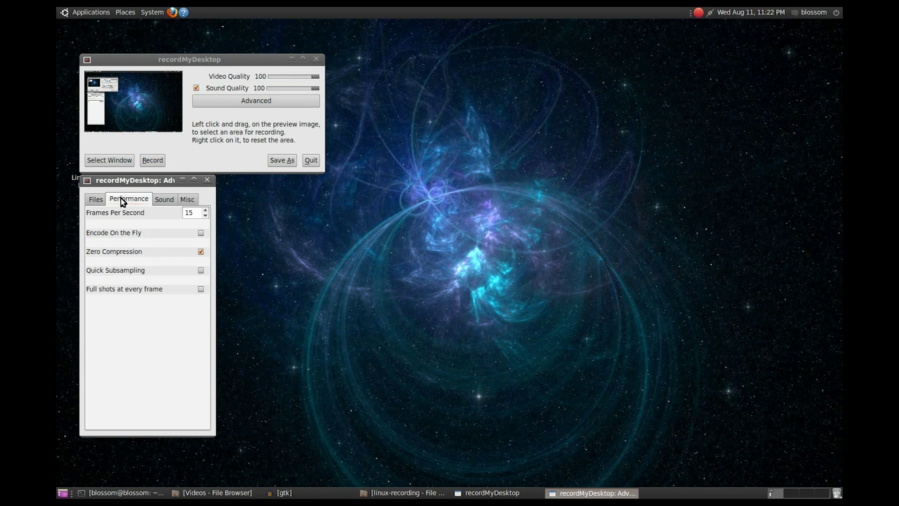
{"action": "left_click", "coordinate": [161, 199]}
{"action": "left_click", "coordinate": [189, 199]}
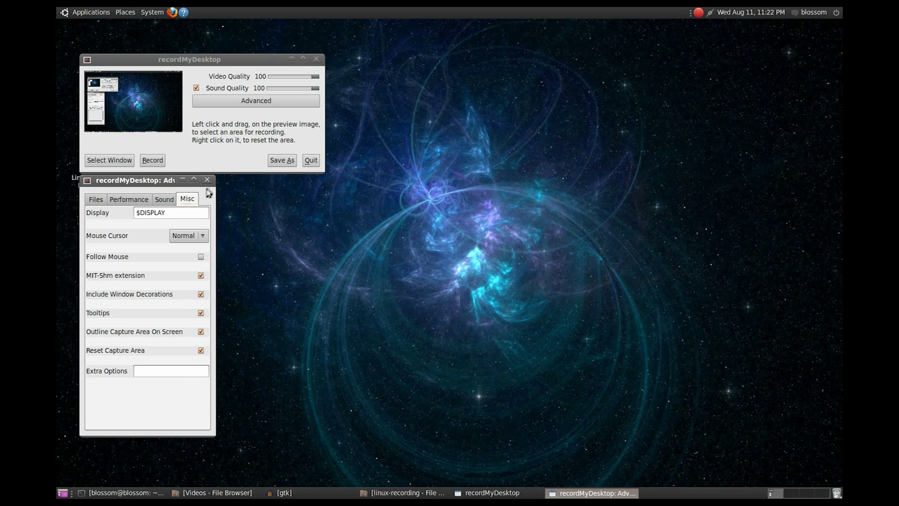
{"action": "left_click", "coordinate": [207, 179]}
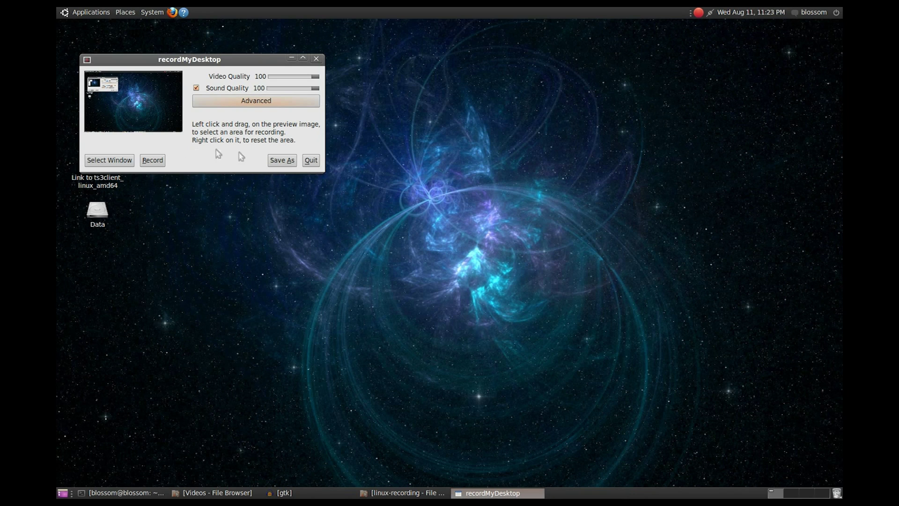
{"action": "left_click", "coordinate": [163, 159]}
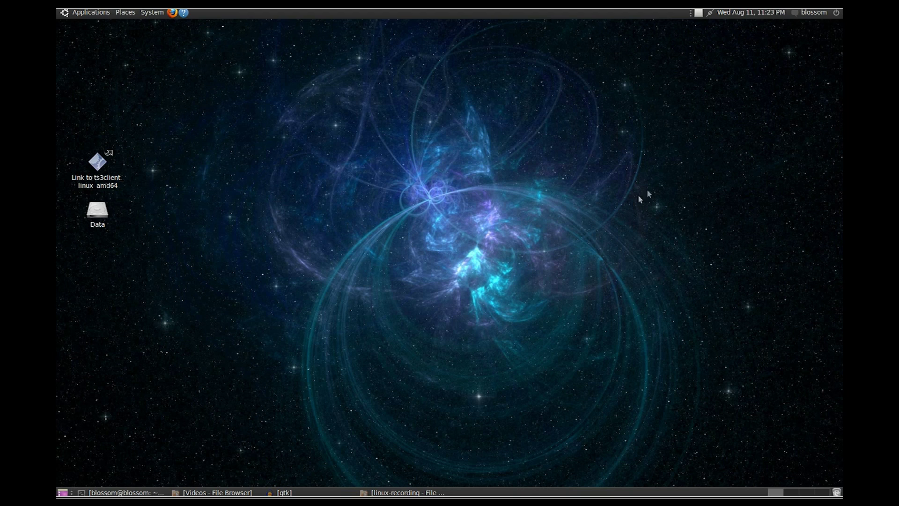
- Stop the recording with the panel's stop square so it encodes
{"action": "left_click", "coordinate": [698, 13]}
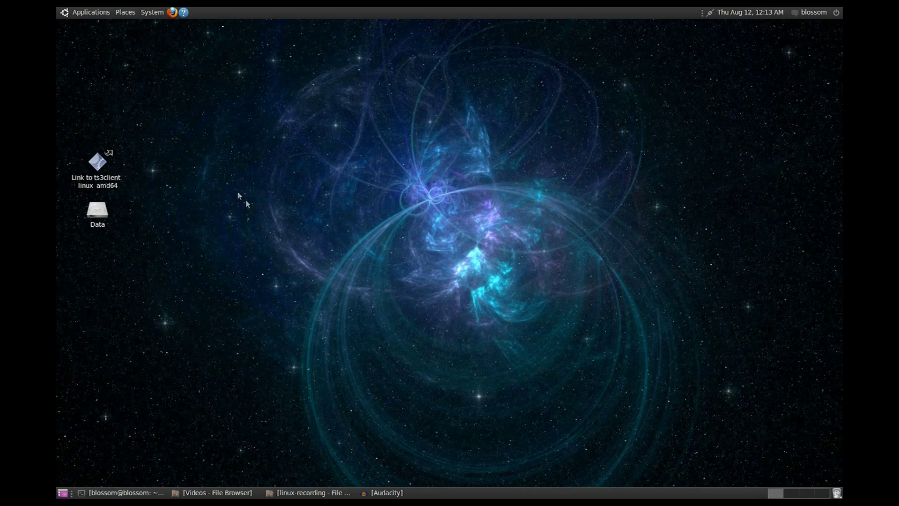
- In Firefox, search Ubuntu Forums for 'install ffmpeg x264'
{"action": "left_click", "coordinate": [169, 14]}
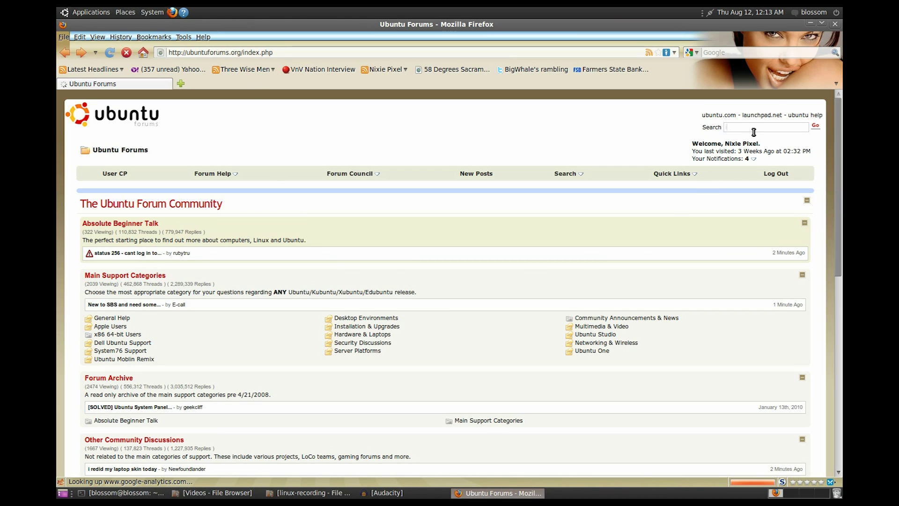
{"action": "type", "text": "install ffmpeg x264"}
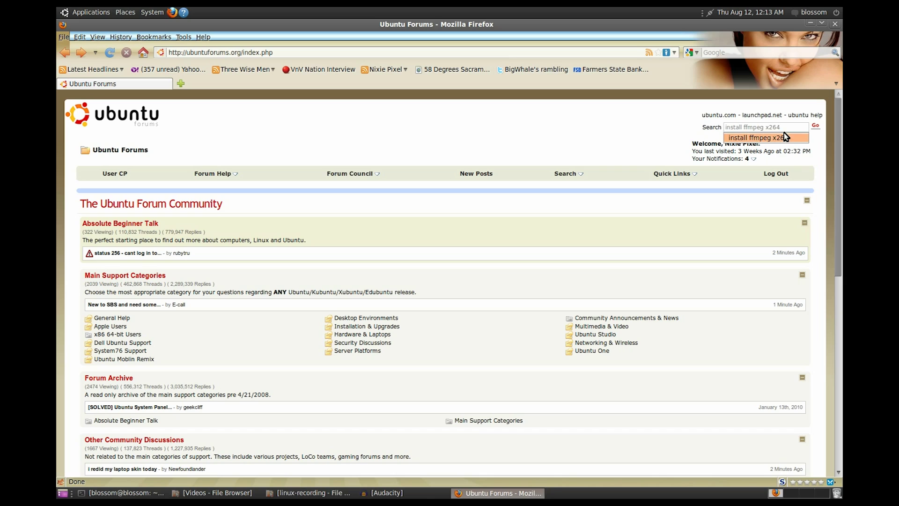
{"action": "left_click", "coordinate": [786, 137]}
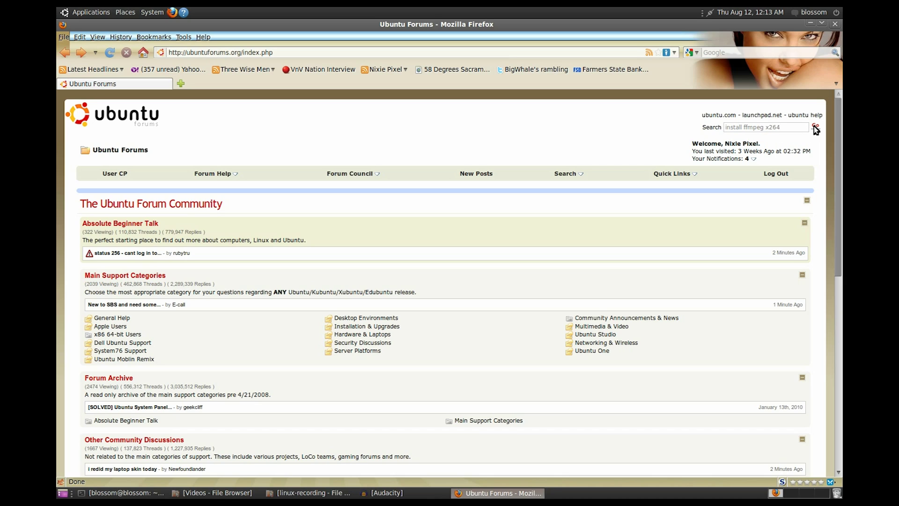
{"action": "left_click", "coordinate": [815, 127]}
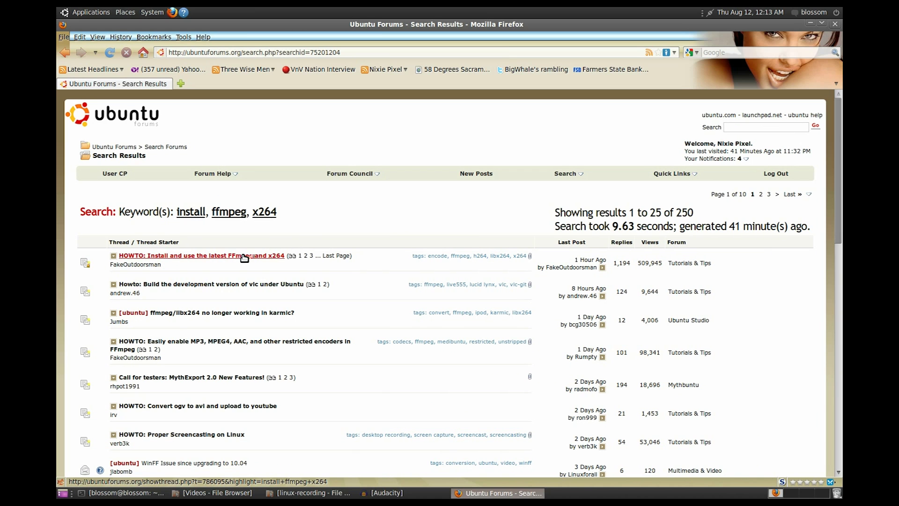
- Open the FFmpeg and x264 HOWTO thread and scroll to its Using FFmpeg section
{"action": "left_click", "coordinate": [244, 257]}
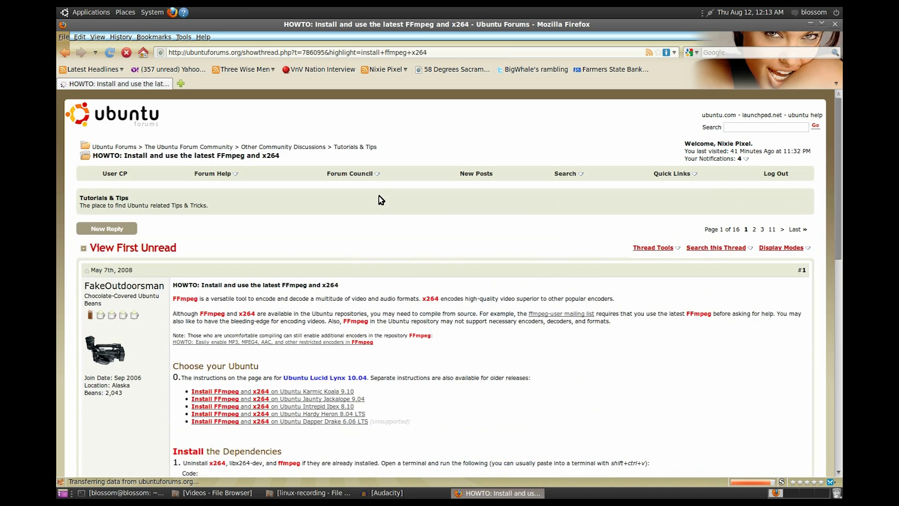
{"action": "scroll", "coordinate": [464, 279], "scroll_direction": "down", "scroll_amount": 10}
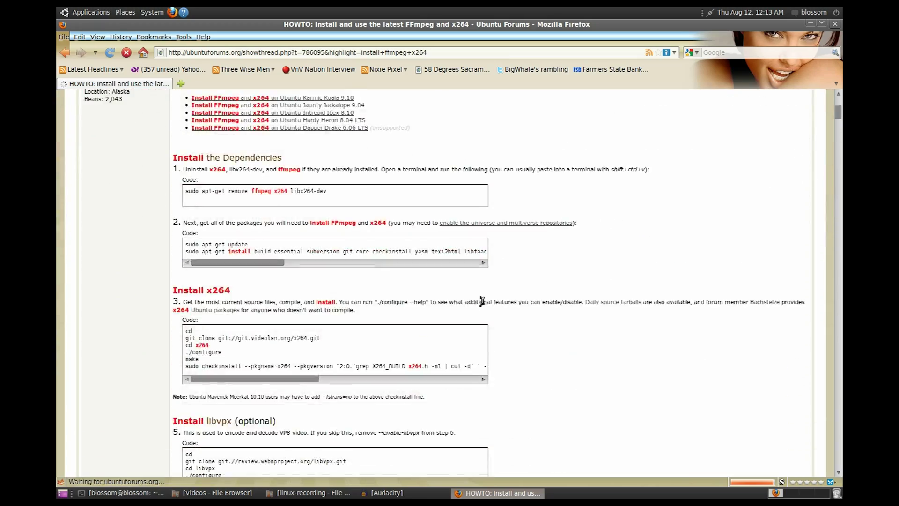
{"action": "scroll", "coordinate": [485, 302], "scroll_direction": "down", "scroll_amount": 20}
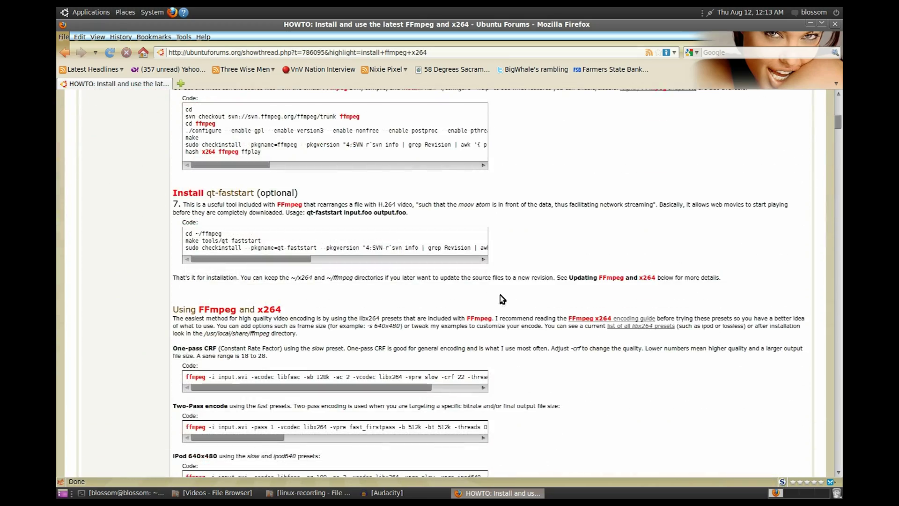
{"action": "scroll", "coordinate": [535, 279], "scroll_direction": "down", "scroll_amount": 9}
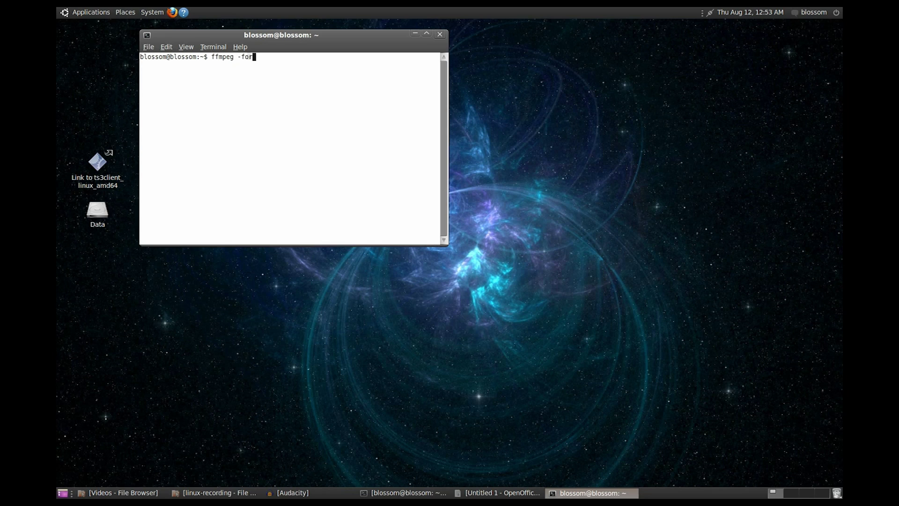
- Run ffmpeg -formats to list the supported formats
{"action": "key", "text": "Return"}
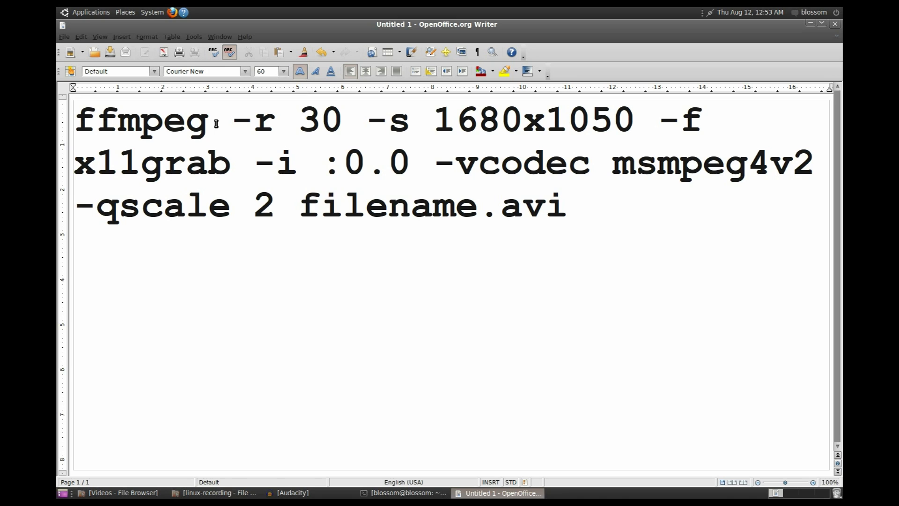
- Highlight each command part in turn: ffmpeg, -r 30, -i :0.0, -vcodec msmpeg4v2, -qscale 2, filename.avi
{"action": "left_click_drag", "start_coordinate": [213, 122], "coordinate": [84, 117]}
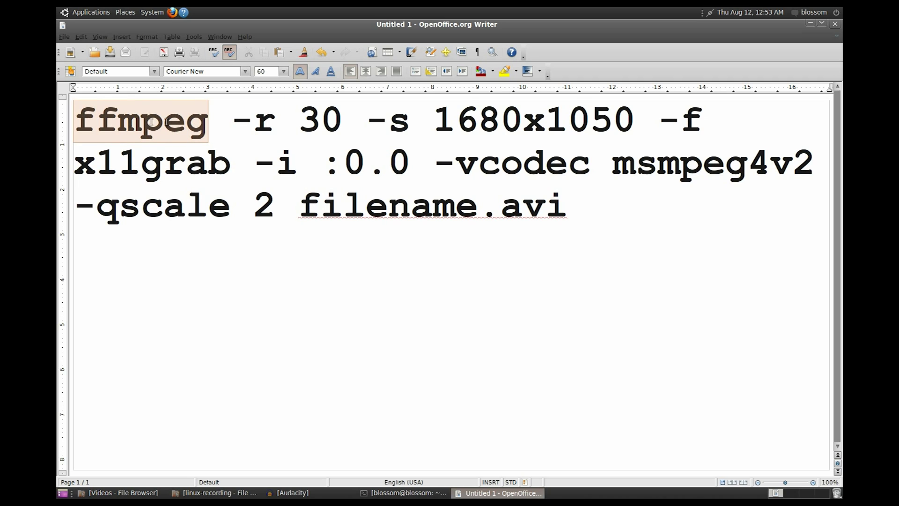
{"action": "left_click", "coordinate": [229, 118]}
{"action": "left_click_drag", "start_coordinate": [231, 118], "coordinate": [403, 160]}
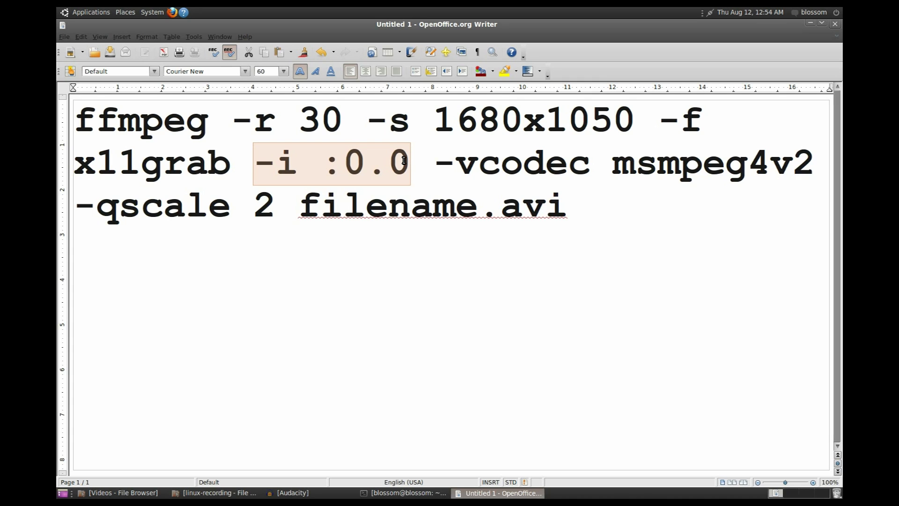
{"action": "left_click_drag", "start_coordinate": [432, 161], "coordinate": [806, 155]}
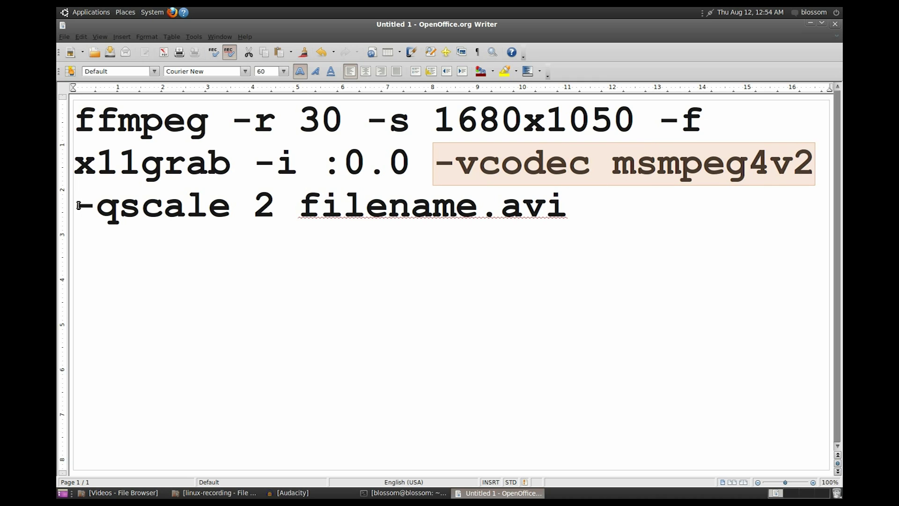
{"action": "left_click_drag", "start_coordinate": [78, 205], "coordinate": [270, 207]}
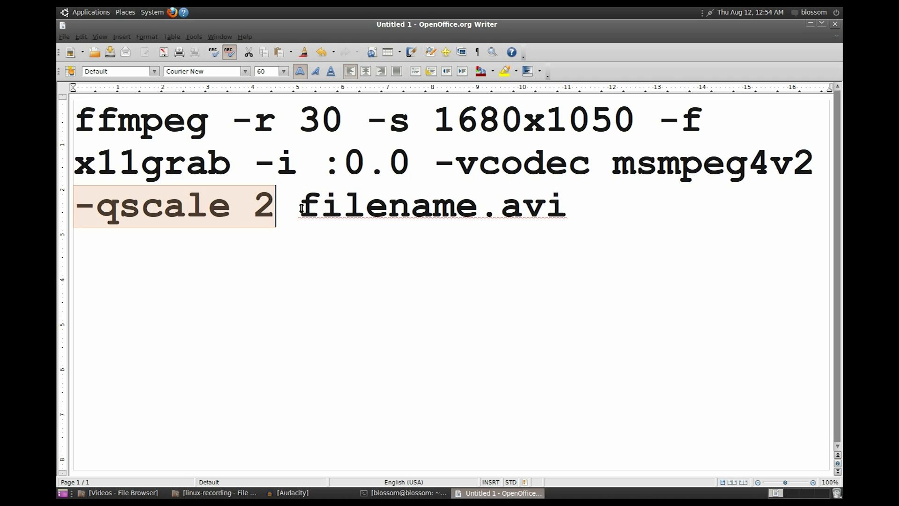
{"action": "left_click_drag", "start_coordinate": [302, 208], "coordinate": [565, 218]}
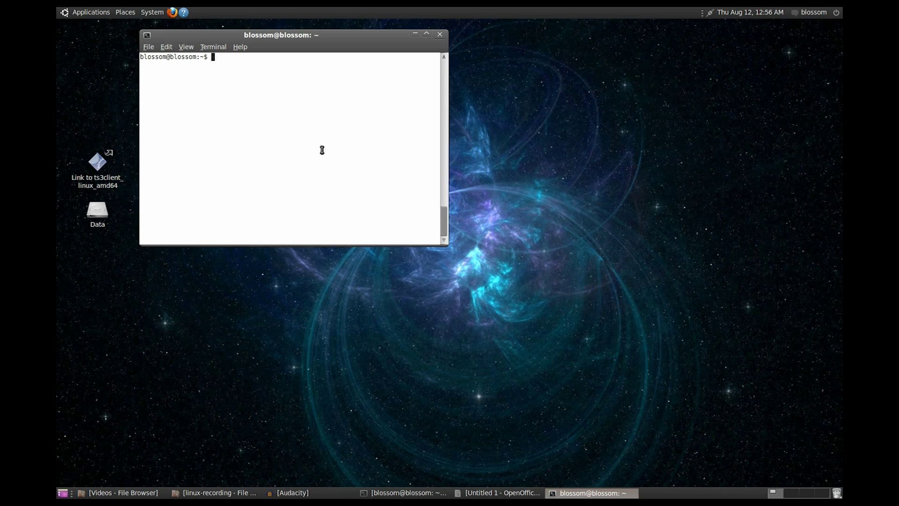
- Run ffmpeg x11grab at 30 fps, 1680x1050, msmpeg4v2 qscale 2, overwriting recording.avi
{"action": "type", "text": "ffmpeg -r 30 -s 1680x1050 -f x11grab -i :0.0 -vcodec msmpeg4v2 -qscale 2 recording.avi"}
{"action": "key", "text": "Left"}
{"action": "key", "text": "Left"}
{"action": "key", "text": "Left"}
{"action": "key", "text": "Left"}
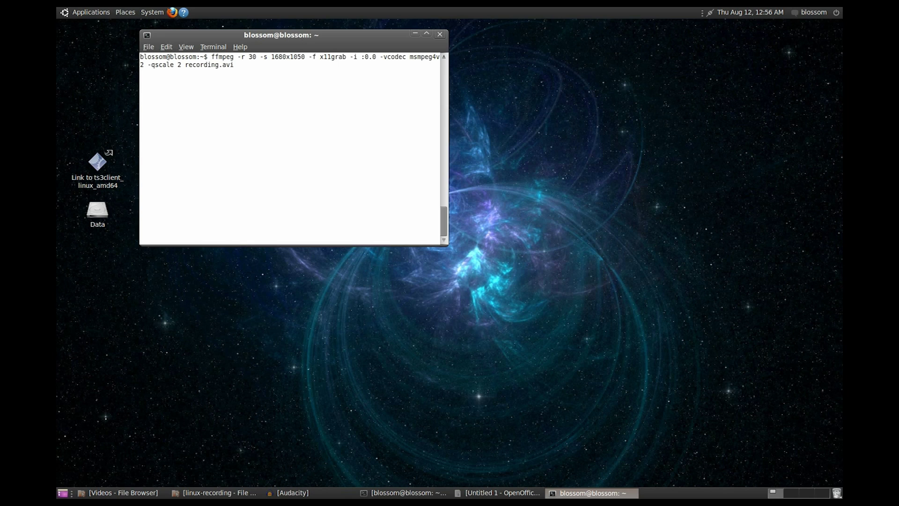
{"action": "key", "text": "Return"}
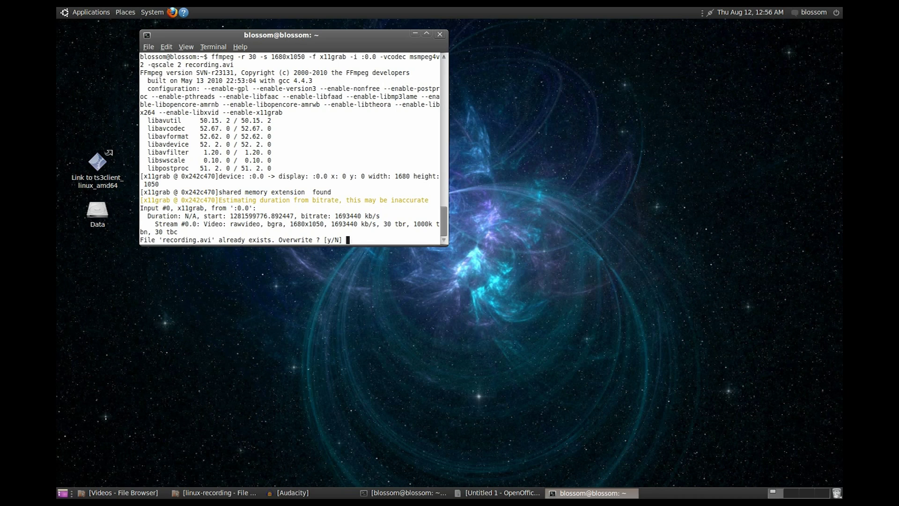
{"action": "type", "text": "y"}
{"action": "key", "text": "Return"}
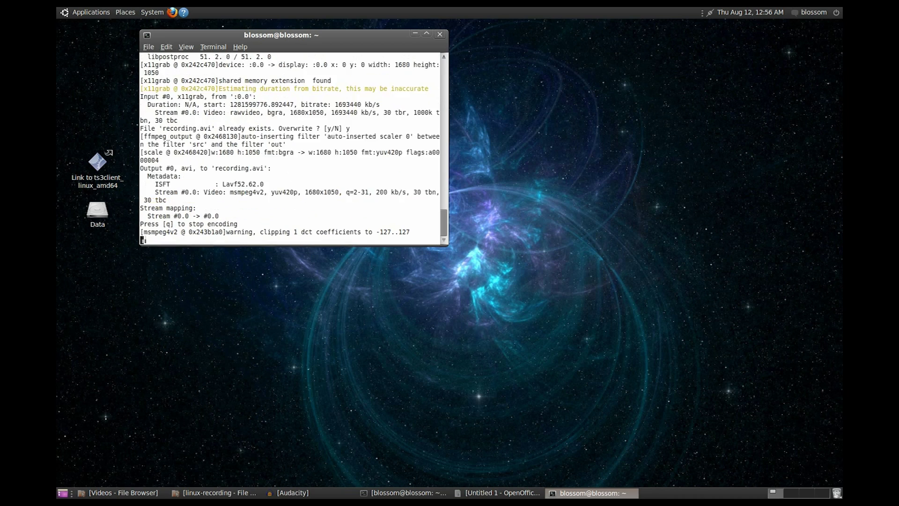